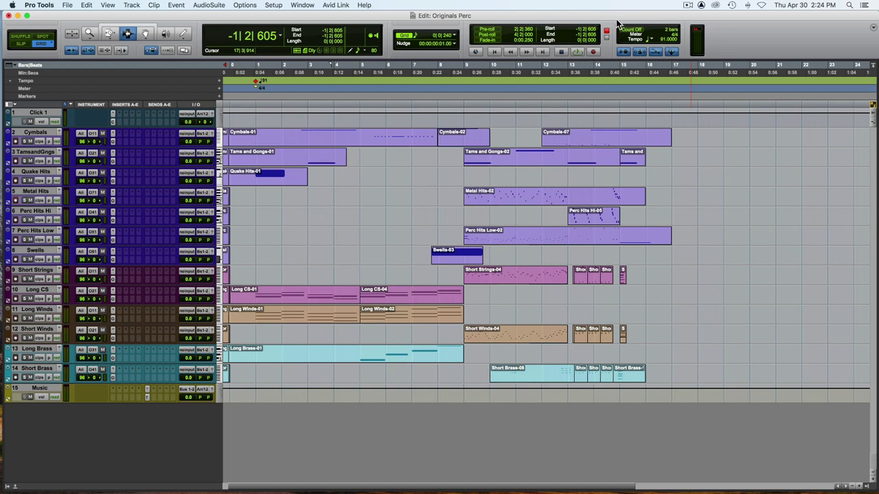
Play the Originals Perc arrangement from the start through to around bar 17
{"action": "key", "text": "space"}
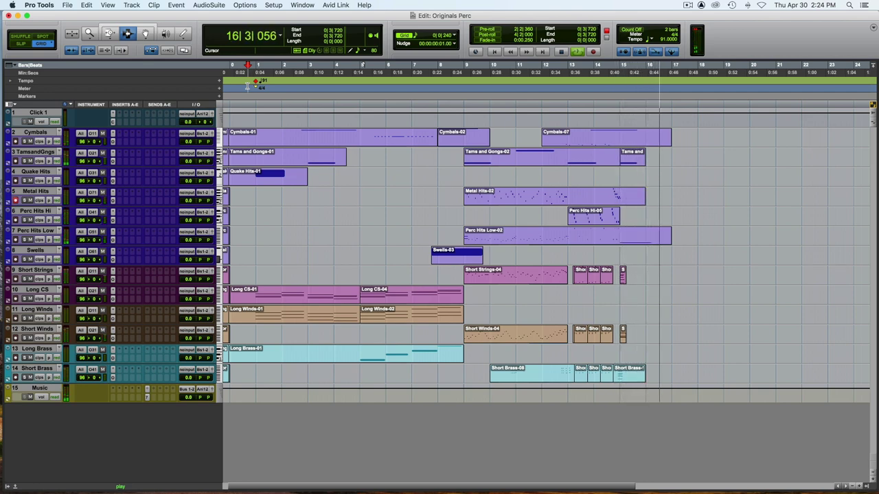
Stop playback, zoom in on the opening bars, and open the Cymbals track's percussion instrument
{"action": "key", "text": "space"}
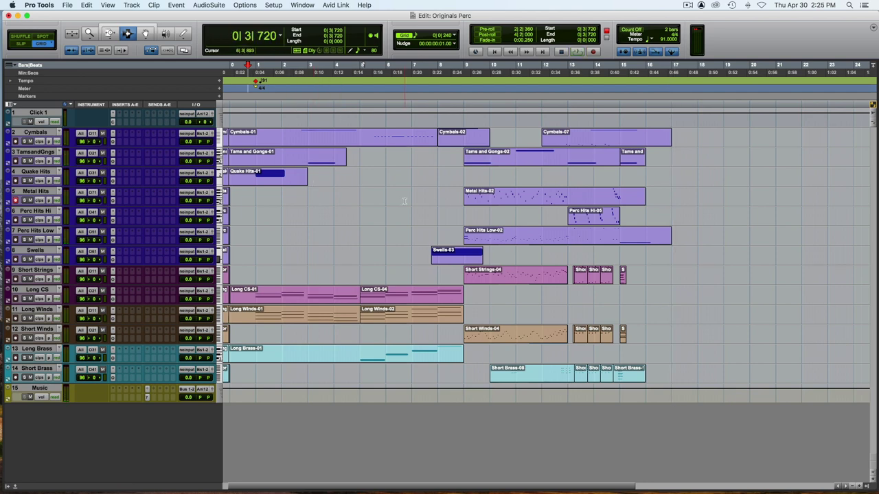
{"action": "key", "text": "super+bracketright"}
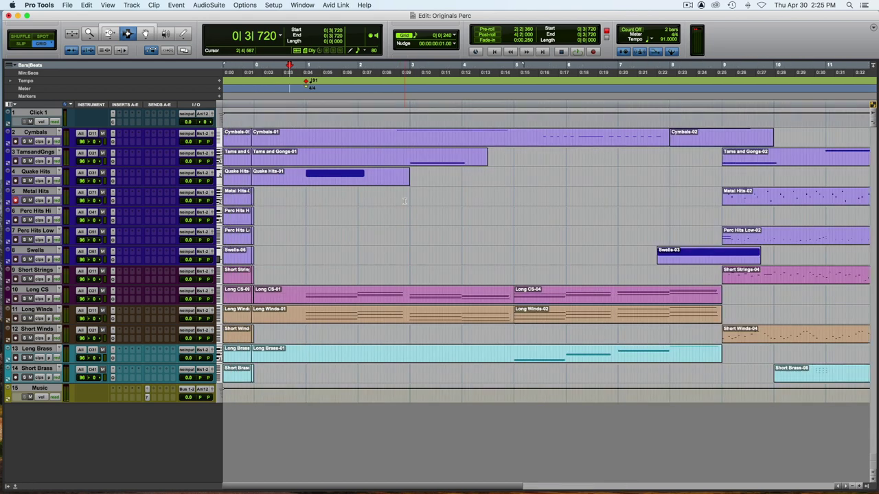
{"action": "left_click", "coordinate": [122, 143]}
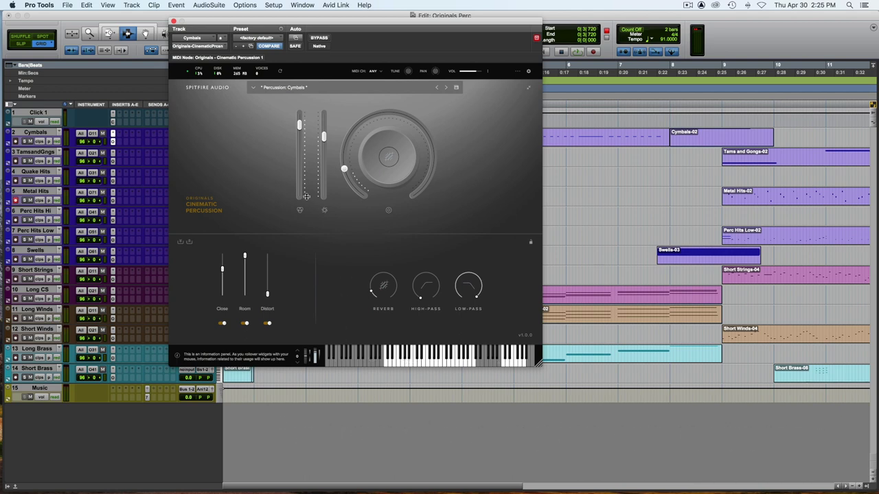
Arm the Cymbals track for live MIDI input and reveal the main knob's effect modes
{"action": "left_click", "coordinate": [91, 152]}
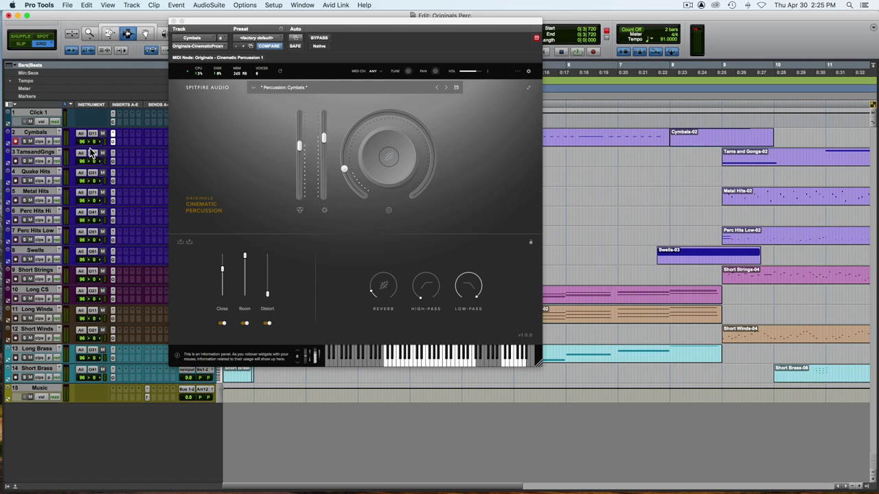
{"action": "mouse_move", "coordinate": [373, 126]}
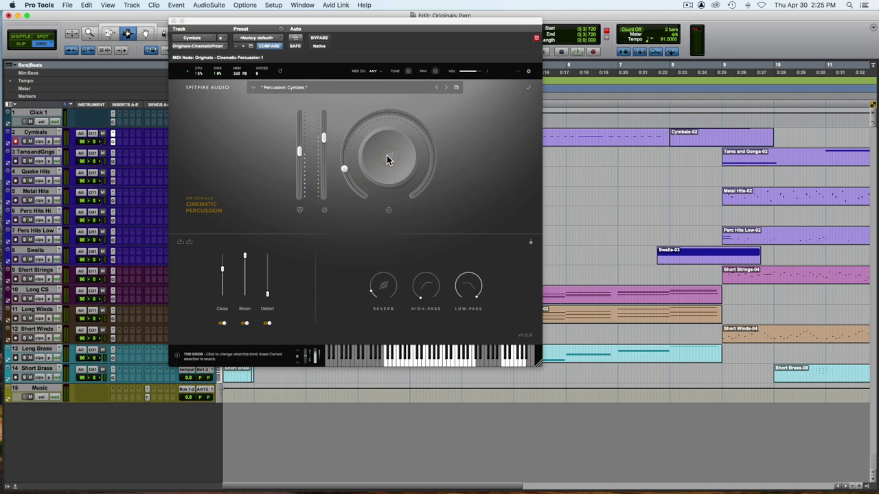
{"action": "left_click", "coordinate": [422, 142]}
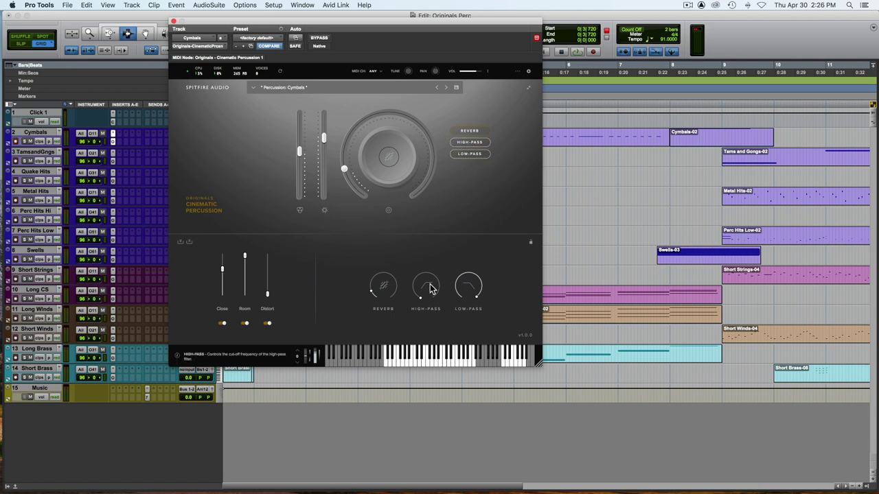
Sweep the Cymbals patch's reverb amount on the main knob, around 61%
{"action": "mouse_move", "coordinate": [425, 287]}
{"action": "mouse_move", "coordinate": [350, 179]}
{"action": "left_mouse_down"}
{"action": "mouse_move", "coordinate": [345, 165]}
{"action": "mouse_move", "coordinate": [368, 136]}
{"action": "mouse_move", "coordinate": [403, 128]}
{"action": "mouse_move", "coordinate": [345, 169]}
{"action": "left_mouse_up"}
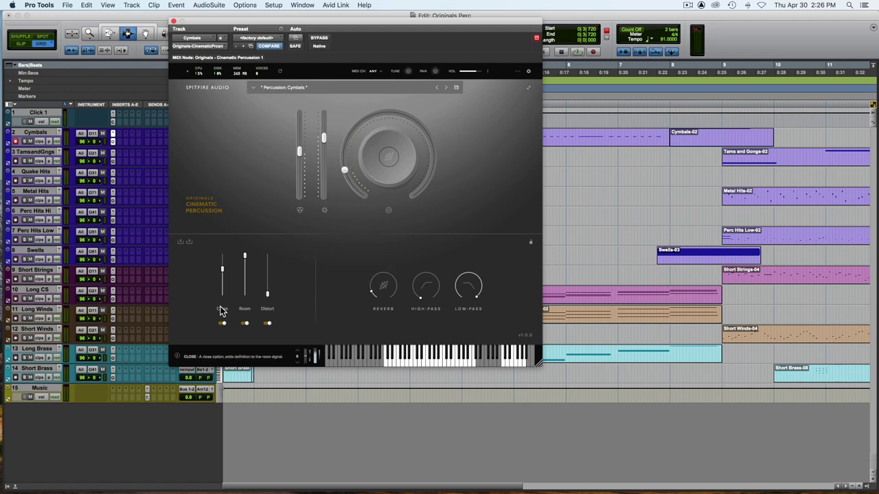
{"action": "mouse_move", "coordinate": [267, 302]}
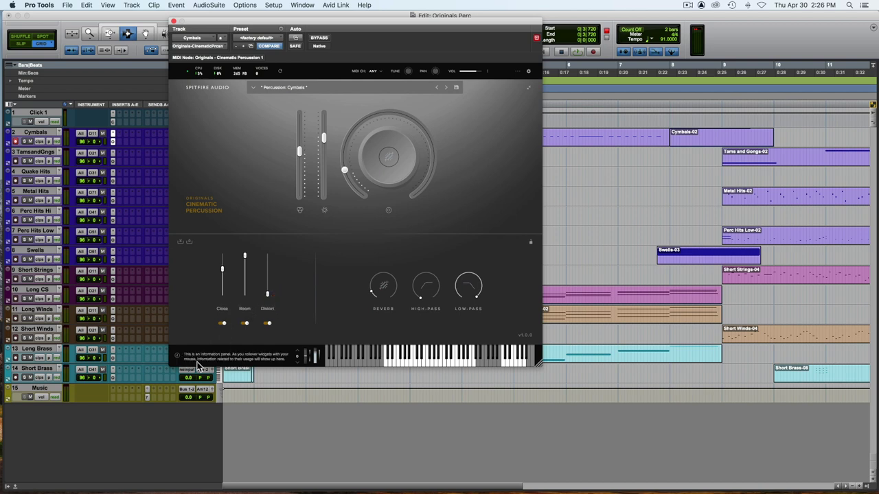
{"action": "mouse_move", "coordinate": [382, 287]}
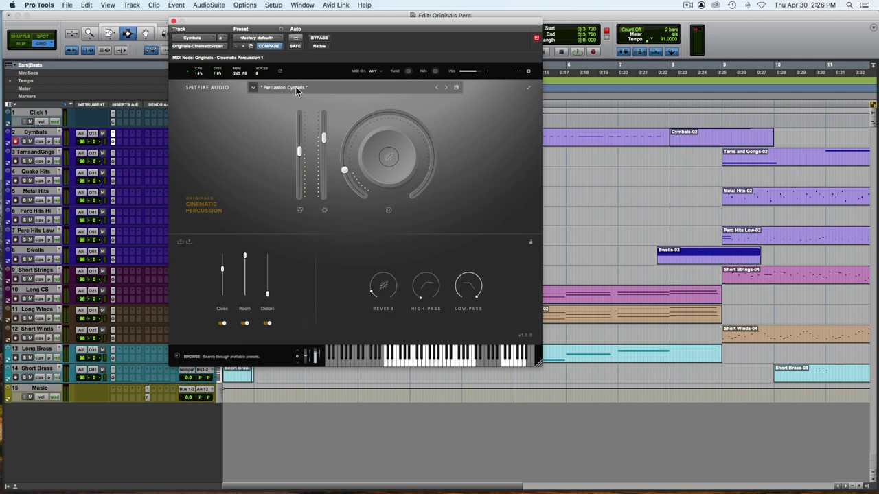
Cancel the mic mix preset save, then browse the Percussion patch list without changing from Cymbals
{"action": "left_click", "coordinate": [180, 243]}
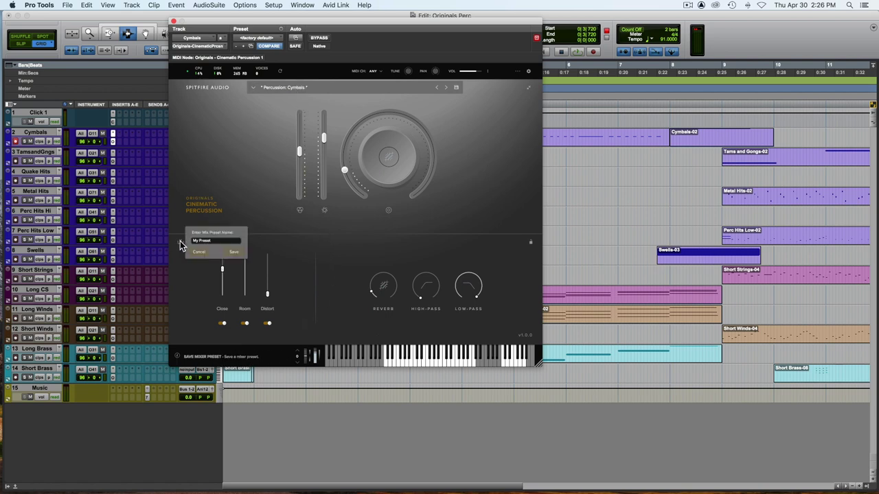
{"action": "left_click", "coordinate": [268, 237]}
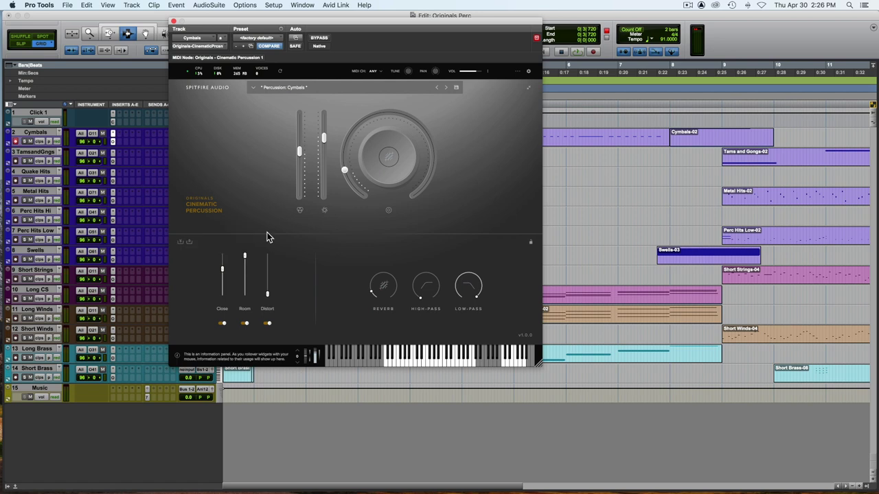
{"action": "left_click", "coordinate": [188, 242]}
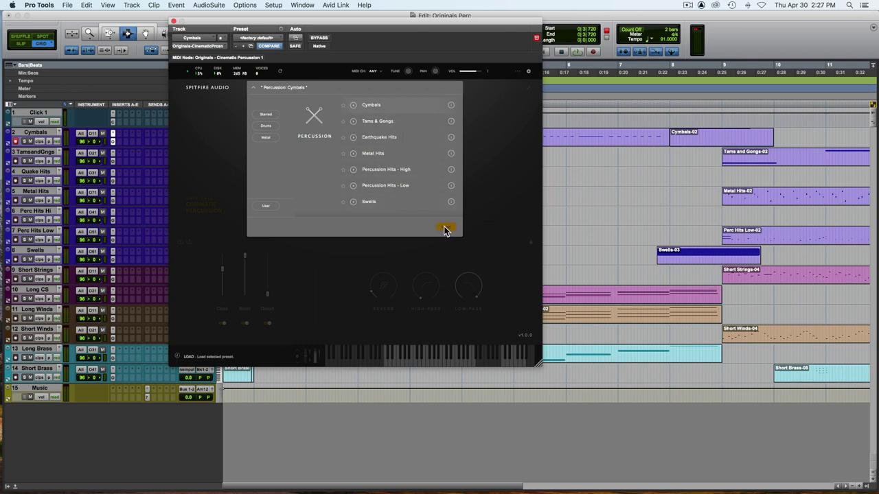
{"action": "left_click", "coordinate": [234, 99]}
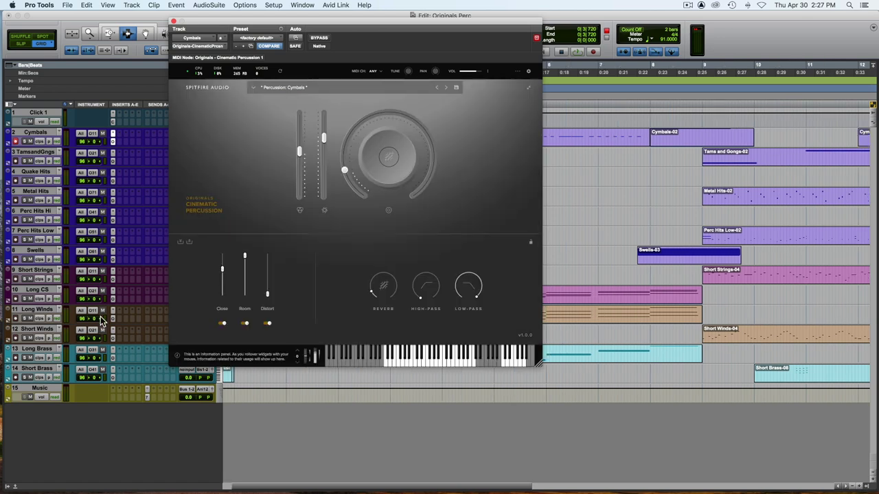
Close the instrument and play the arrangement from 7|3|480, stopping back at bar 7
{"action": "left_click", "coordinate": [174, 21]}
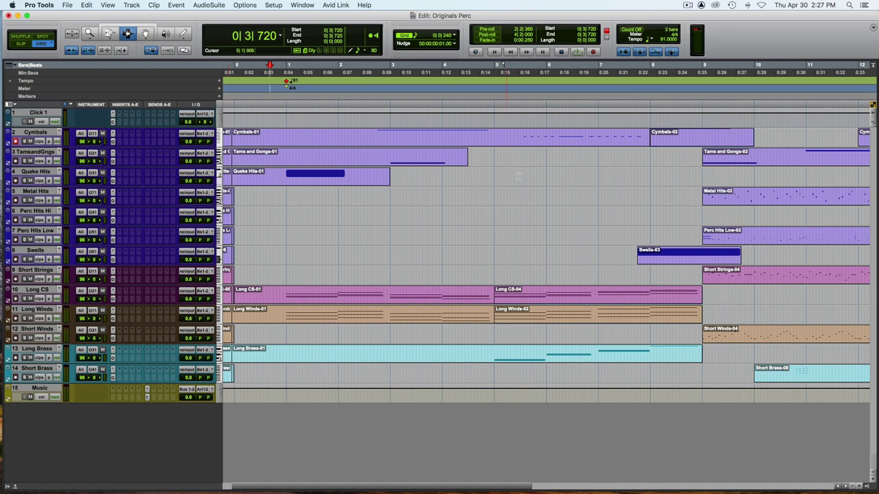
{"action": "left_click", "coordinate": [660, 178]}
{"action": "key", "text": "semicolon"}
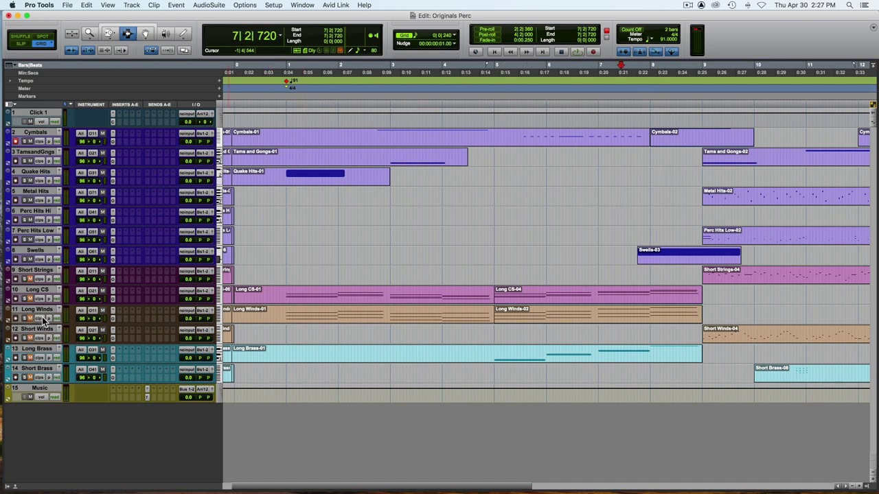
{"action": "left_click", "coordinate": [638, 197]}
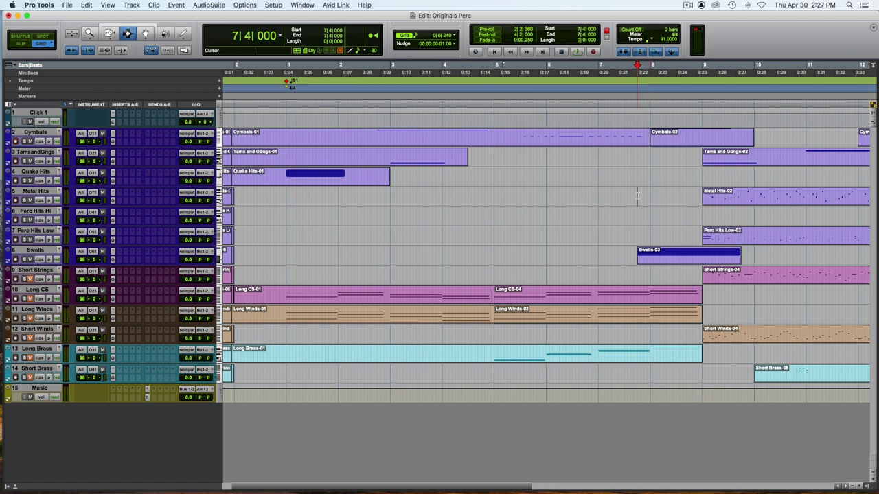
{"action": "left_click", "coordinate": [630, 197]}
{"action": "key", "text": "space"}
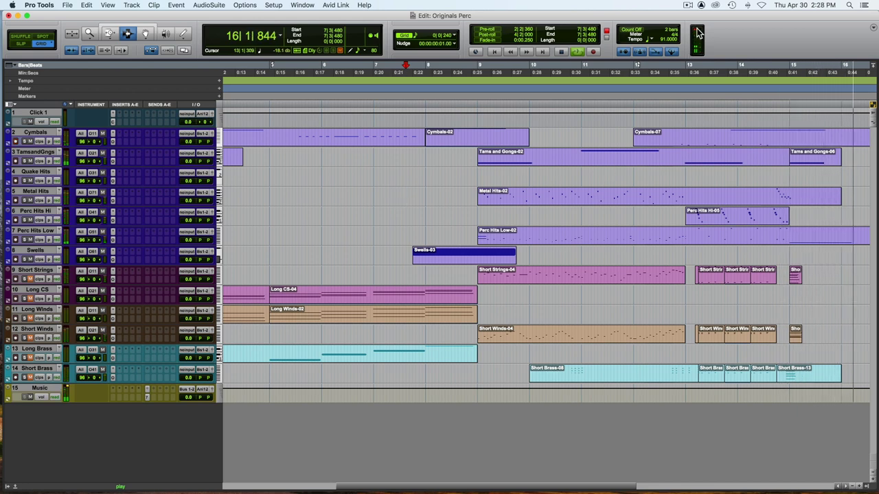
{"action": "key", "text": "space"}
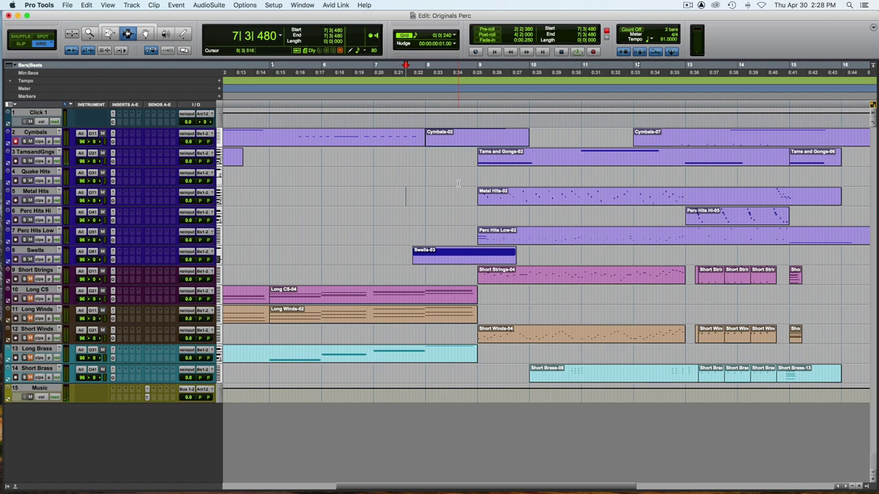
{"action": "scroll", "coordinate": [447, 181], "scroll_direction": "left", "scroll_amount": 5}
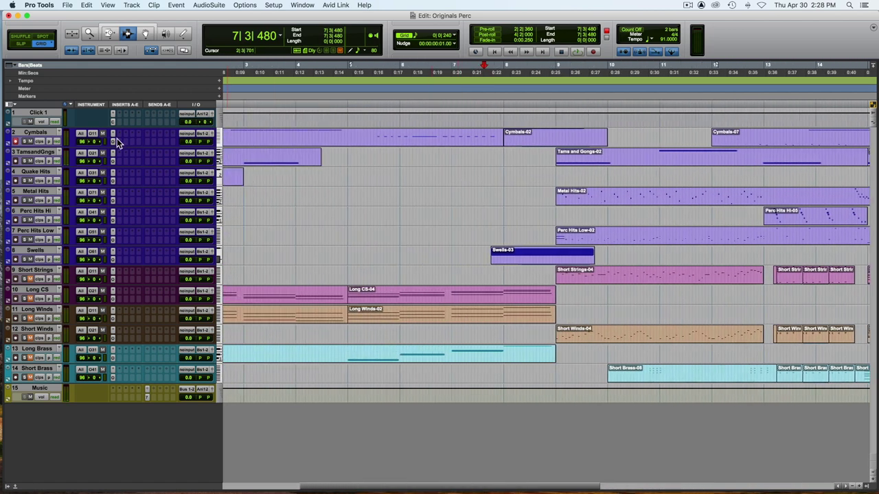
Reopen the Cymbals instrument and play a series of cymbal notes on its keyboard
{"action": "left_click", "coordinate": [113, 142]}
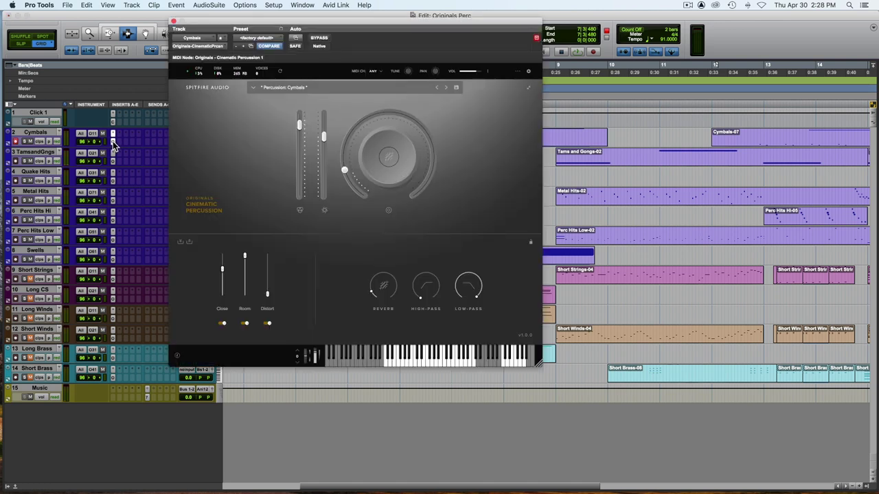
{"action": "left_click", "coordinate": [386, 363]}
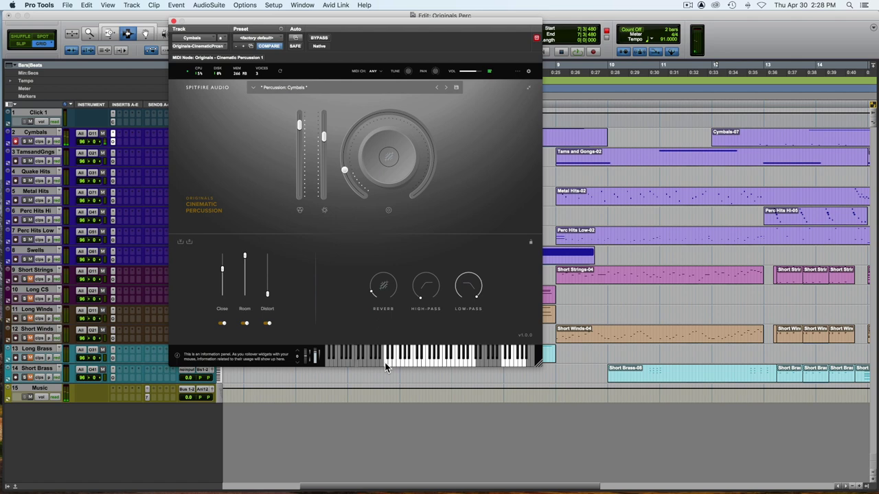
{"action": "left_click", "coordinate": [386, 363]}
{"action": "left_click", "coordinate": [386, 362]}
{"action": "left_click", "coordinate": [386, 363]}
{"action": "left_click", "coordinate": [386, 364]}
{"action": "left_click", "coordinate": [386, 364]}
{"action": "left_click", "coordinate": [385, 364]}
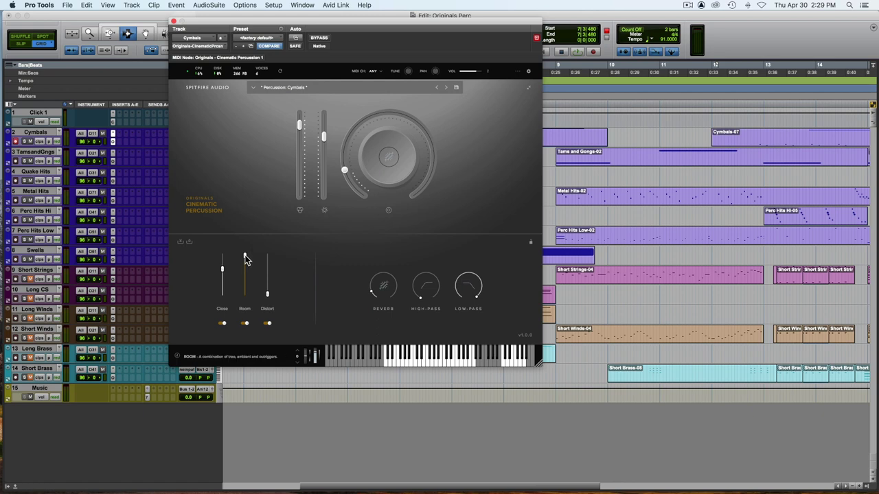
Lower the Room mic, pull the Close mic down, and set Distort to about -3.2 dB
{"action": "left_click_drag", "start_coordinate": [245, 256], "coordinate": [245, 299]}
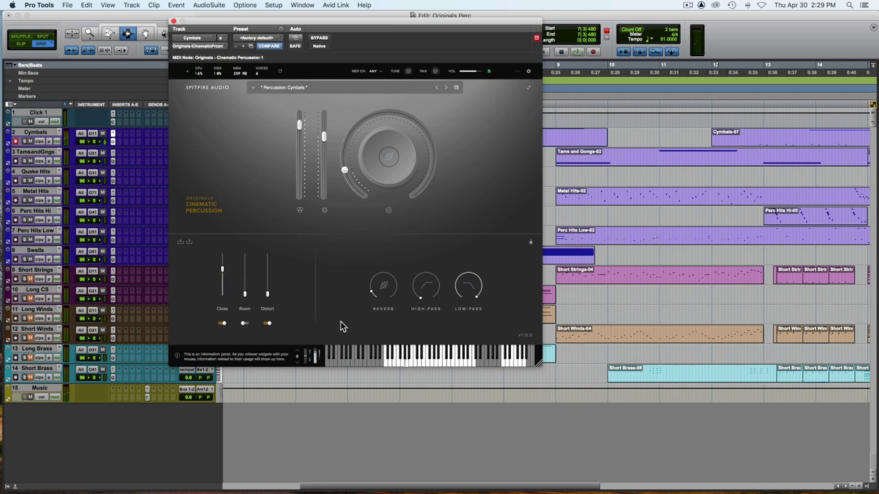
{"action": "left_click_drag", "start_coordinate": [223, 269], "coordinate": [267, 274]}
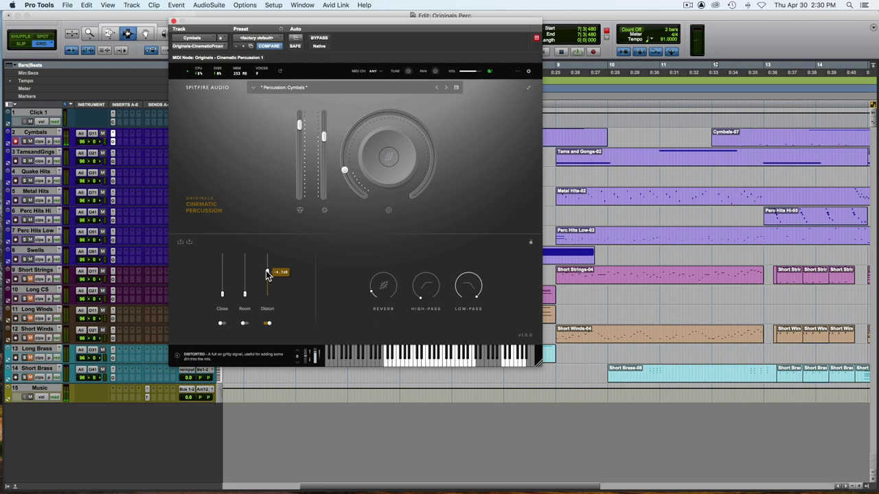
{"action": "mouse_move", "coordinate": [268, 274]}
{"action": "left_mouse_down"}
{"action": "mouse_move", "coordinate": [268, 284]}
{"action": "mouse_move", "coordinate": [227, 269]}
{"action": "mouse_move", "coordinate": [226, 261]}
{"action": "mouse_move", "coordinate": [226, 284]}
{"action": "mouse_move", "coordinate": [226, 266]}
{"action": "mouse_move", "coordinate": [268, 276]}
{"action": "left_mouse_up"}
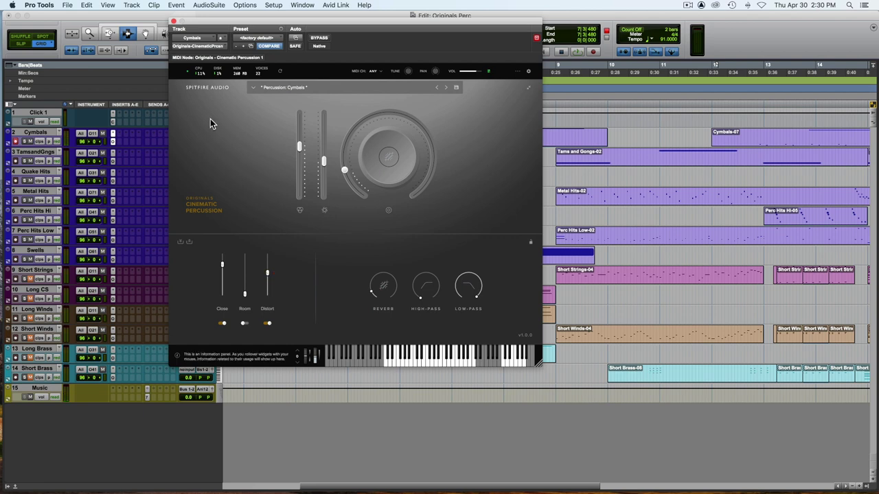
Close the Cymbals instrument and open the Tams and Gongs track's Cinematic Percussion instrument
{"action": "left_click", "coordinate": [174, 23]}
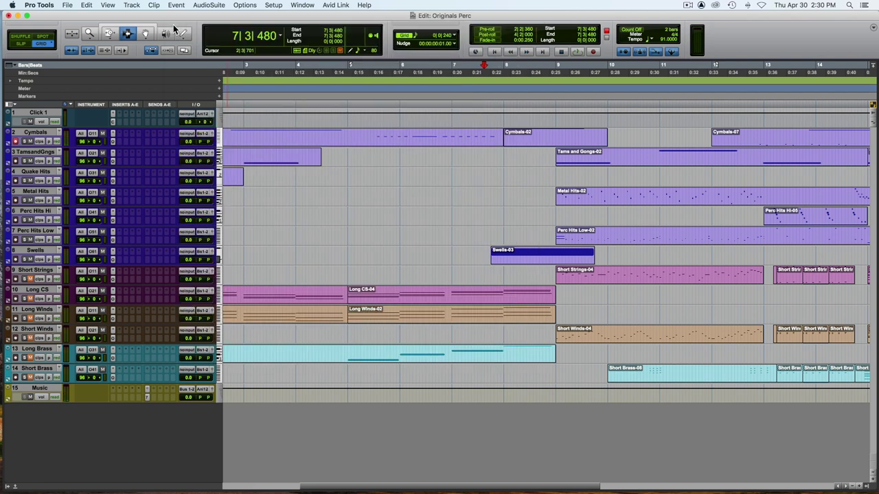
{"action": "left_click", "coordinate": [127, 151]}
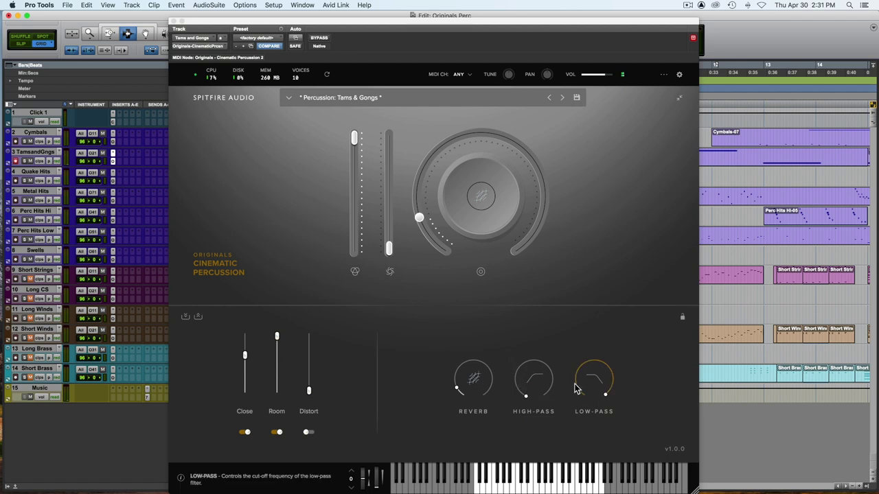
Sweep the Tams & Gongs low-pass cutoff down to 591 Hz, then fully open again
{"action": "mouse_move", "coordinate": [602, 396]}
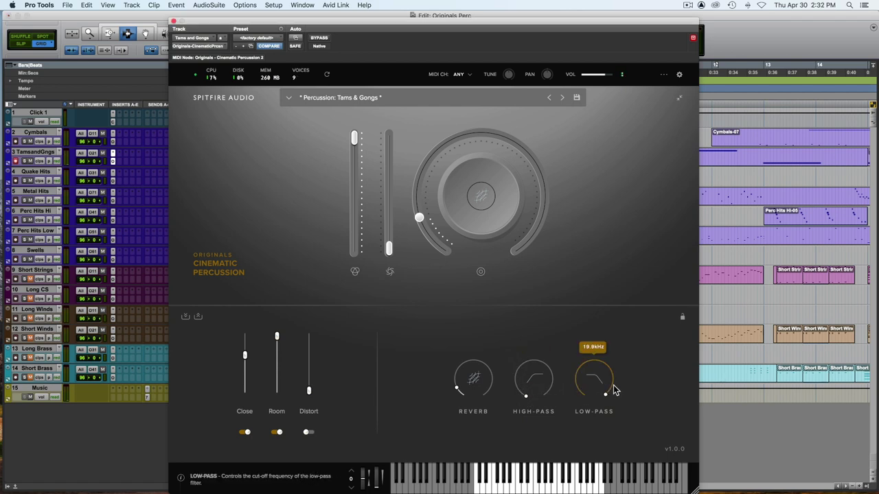
{"action": "left_click_drag", "start_coordinate": [607, 357], "coordinate": [525, 416]}
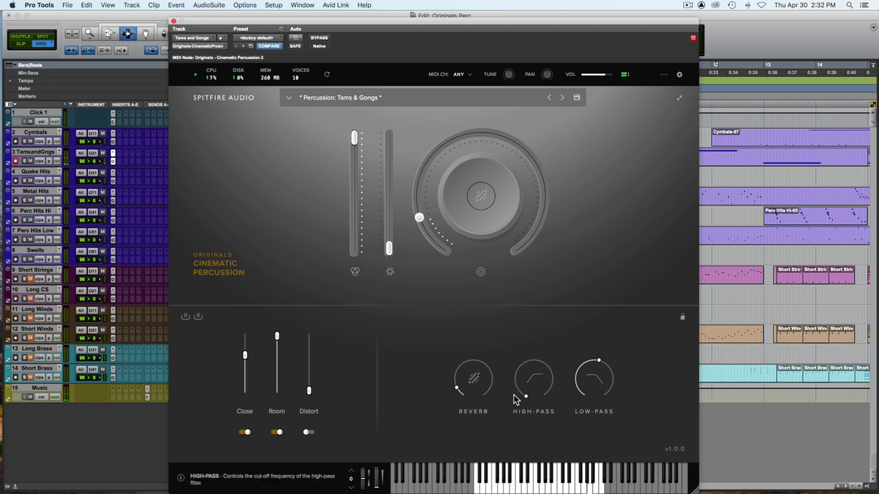
{"action": "left_click_drag", "start_coordinate": [620, 331], "coordinate": [644, 287]}
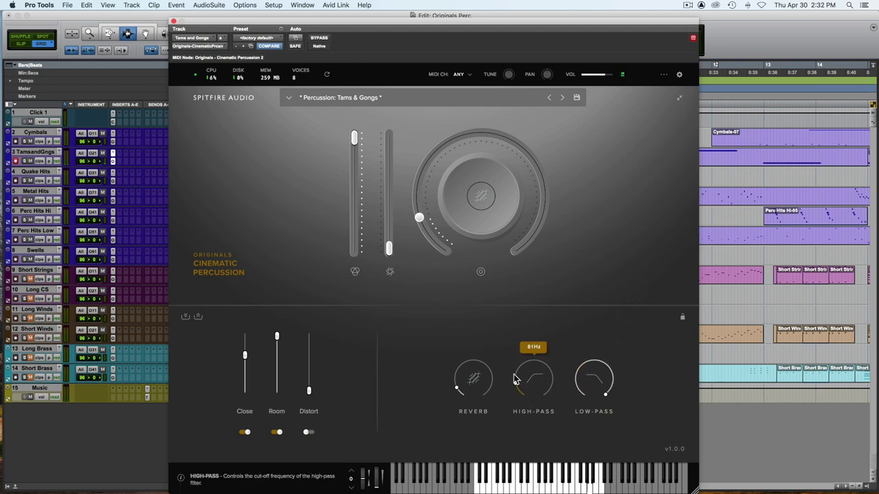
Raise the high-pass cutoff midway and back to 26 Hz, then open the Quake Hits instrument
{"action": "left_click_drag", "start_coordinate": [514, 374], "coordinate": [528, 341]}
{"action": "left_click_drag", "start_coordinate": [519, 364], "coordinate": [517, 402]}
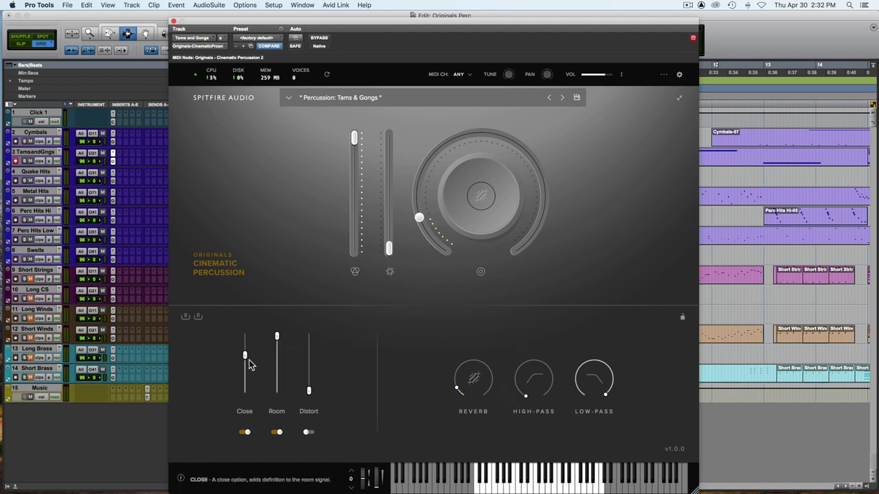
{"action": "left_click", "coordinate": [174, 20]}
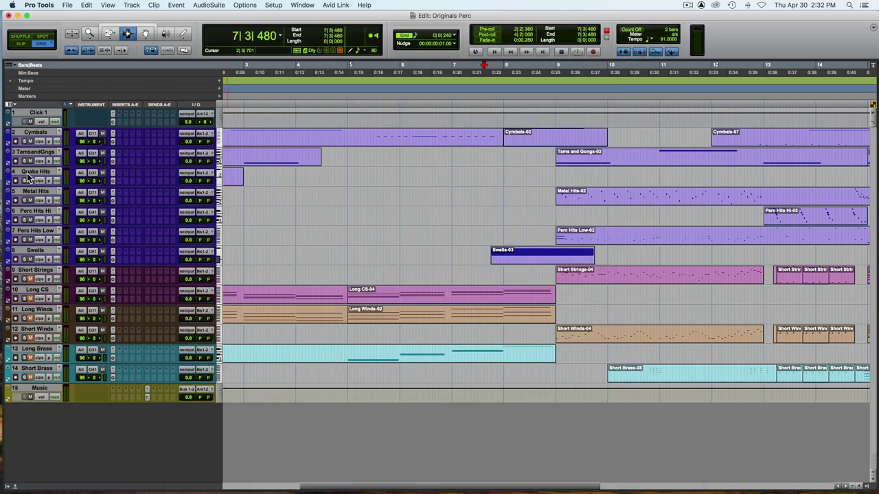
{"action": "left_click", "coordinate": [114, 181]}
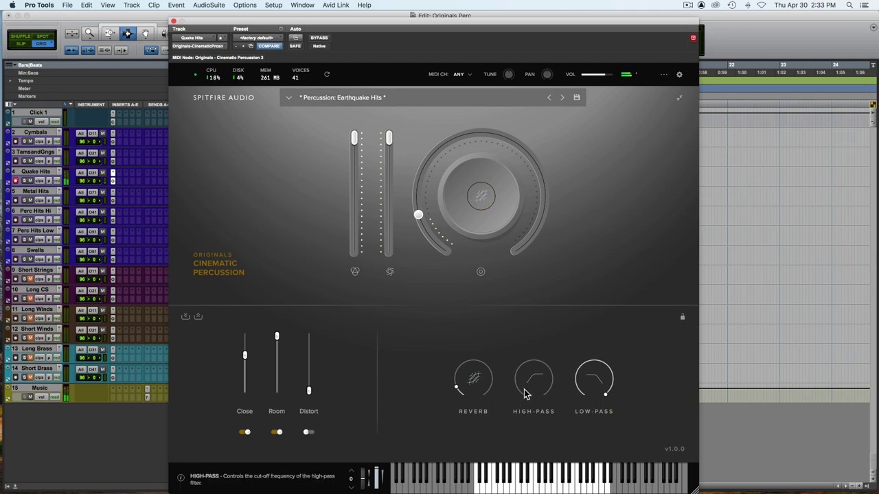
Turn the Earthquake Hits HIGH-PASS knob up to a cutoff of about 221 Hz
{"action": "left_click_drag", "start_coordinate": [525, 394], "coordinate": [515, 363]}
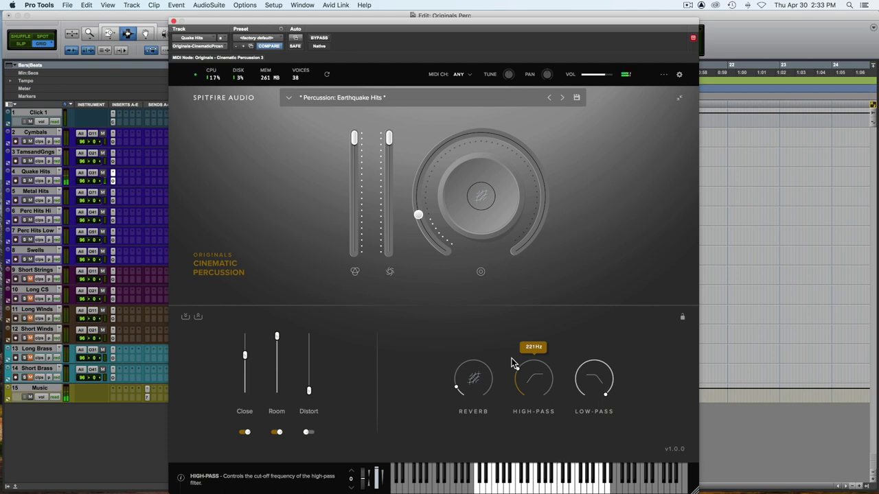
Raise the Earthquake Hits Distort mic, drop Close and Room fully, and turn the main knob to minimum
{"action": "left_click_drag", "start_coordinate": [310, 390], "coordinate": [311, 341]}
{"action": "left_click_drag", "start_coordinate": [245, 356], "coordinate": [246, 412]}
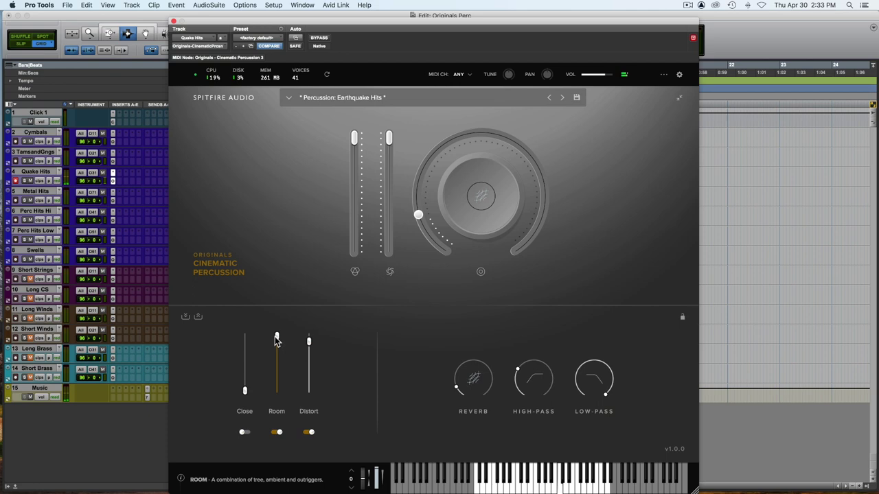
{"action": "left_click_drag", "start_coordinate": [275, 336], "coordinate": [277, 419]}
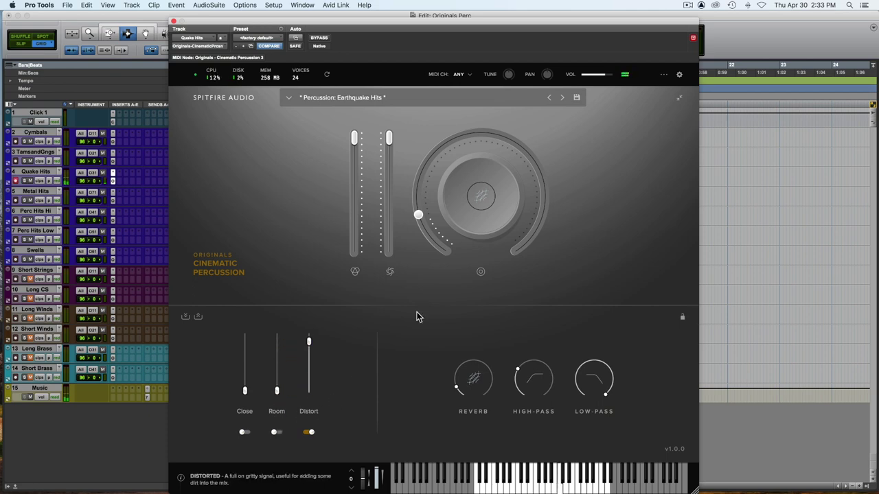
{"action": "left_click_drag", "start_coordinate": [419, 218], "coordinate": [465, 290]}
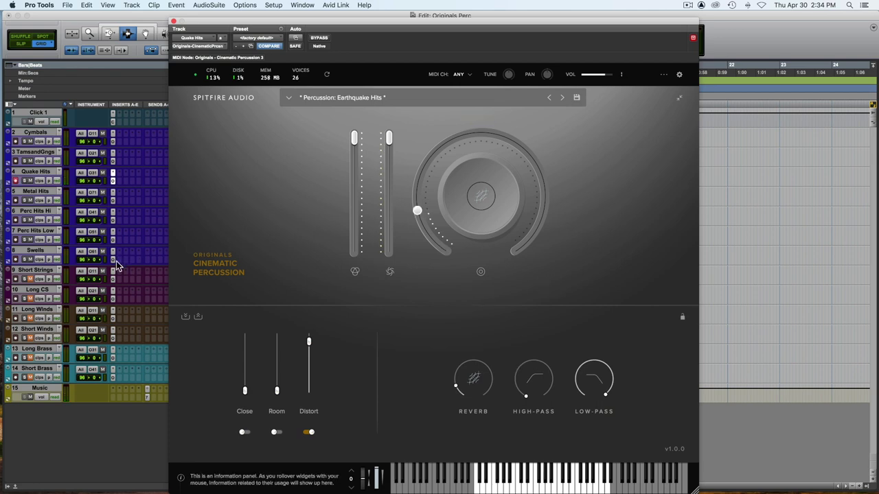
Show the Metal Hits track's Cinematic Percussion instrument with its modified Percussion: Metal Hits preset
{"action": "left_click", "coordinate": [114, 201]}
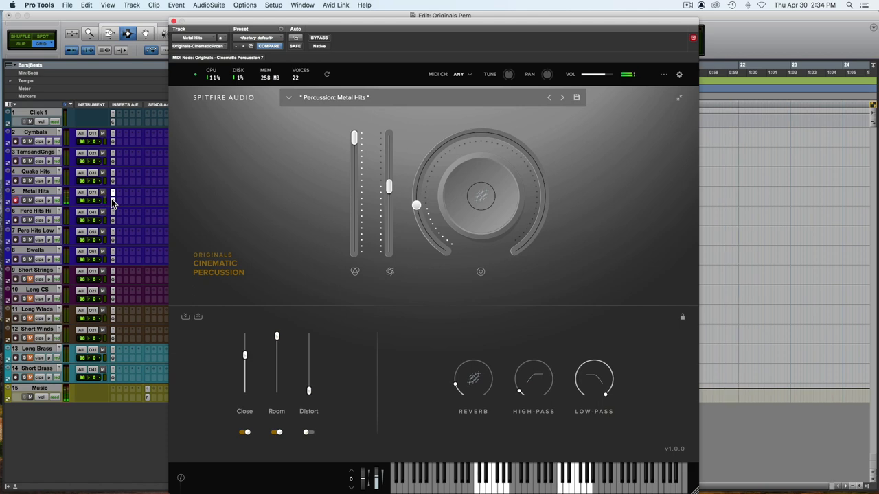
Pull the Metal Hits Room mic down, turn the main knob up for reverb, and lower the low-pass to 12.4kHz
{"action": "left_click_drag", "start_coordinate": [277, 337], "coordinate": [277, 393]}
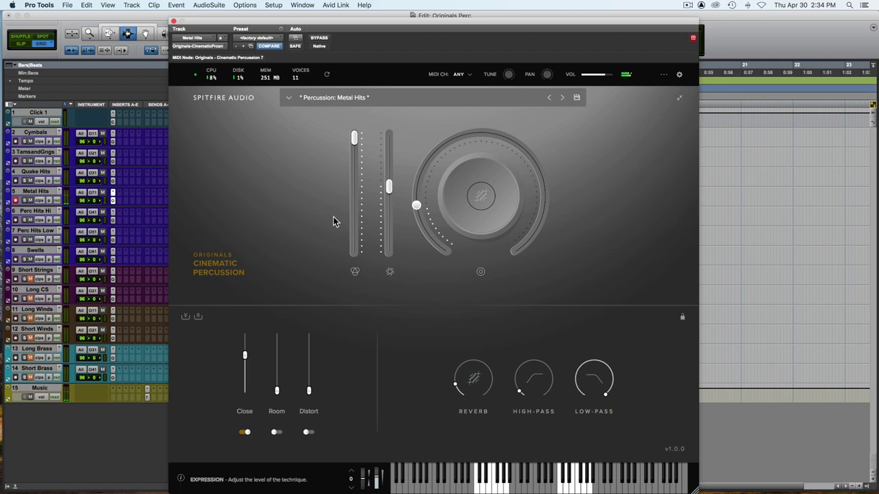
{"action": "left_click_drag", "start_coordinate": [416, 205], "coordinate": [549, 275]}
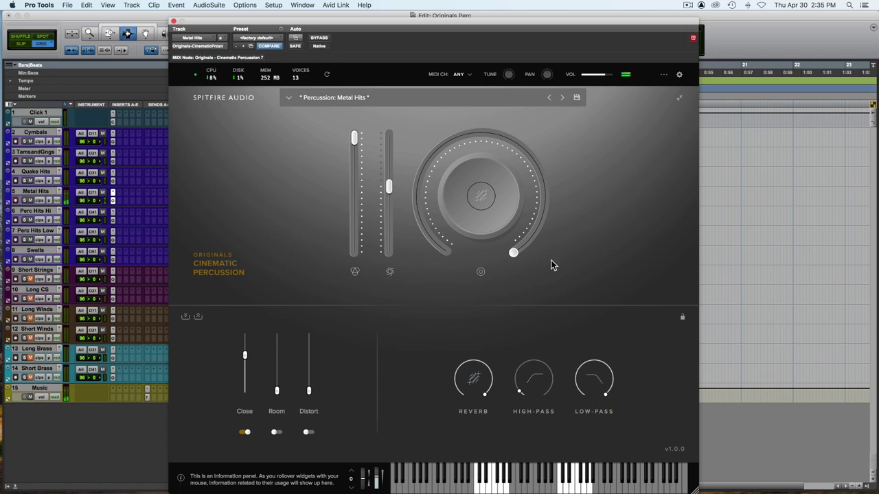
{"action": "mouse_move", "coordinate": [592, 369]}
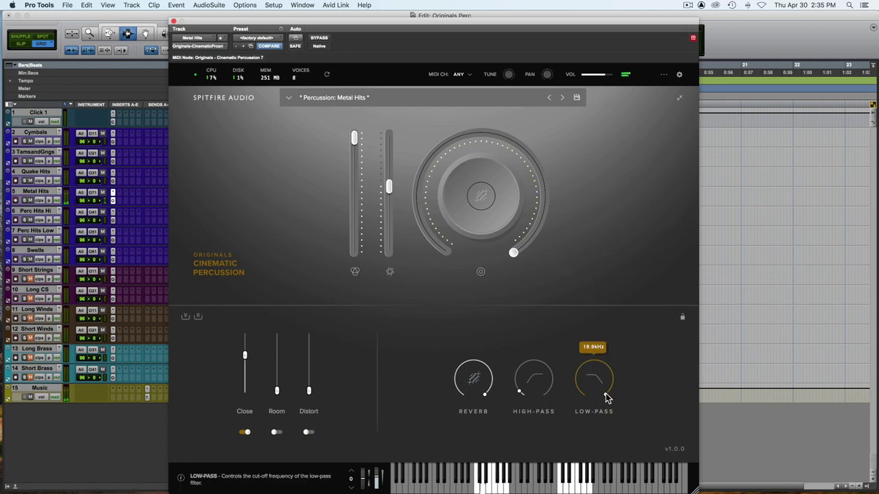
{"action": "left_click_drag", "start_coordinate": [607, 397], "coordinate": [600, 364]}
Sweep the Metal Hits low-pass down to 1.2kHz and back to 19.9kHz, then nudge Distort up
{"action": "left_click_drag", "start_coordinate": [553, 377], "coordinate": [539, 427]}
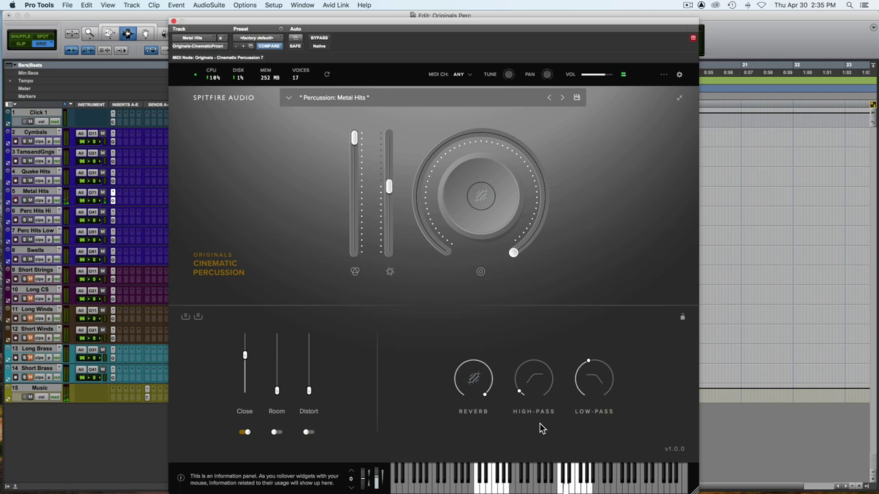
{"action": "left_click_drag", "start_coordinate": [594, 377], "coordinate": [593, 360]}
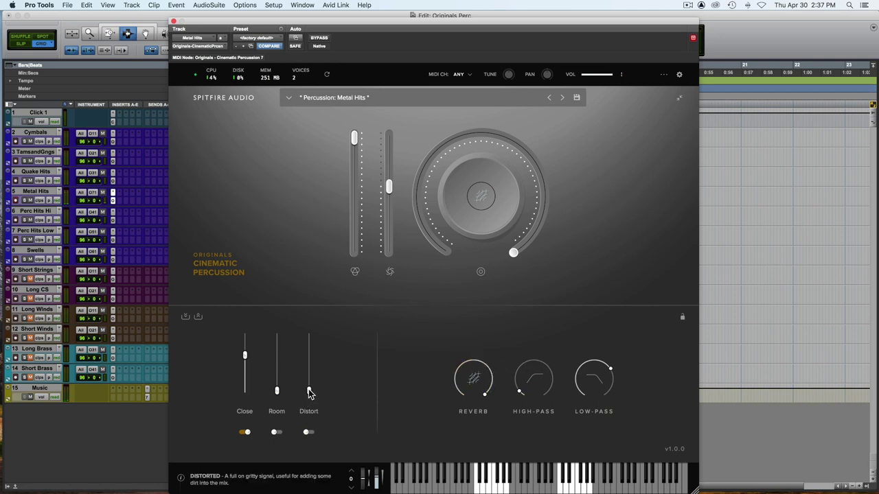
{"action": "left_click_drag", "start_coordinate": [309, 390], "coordinate": [309, 348]}
Pull the Metal Hits Close mic fully down and push the main knob to nearly full
{"action": "left_click_drag", "start_coordinate": [247, 354], "coordinate": [245, 392]}
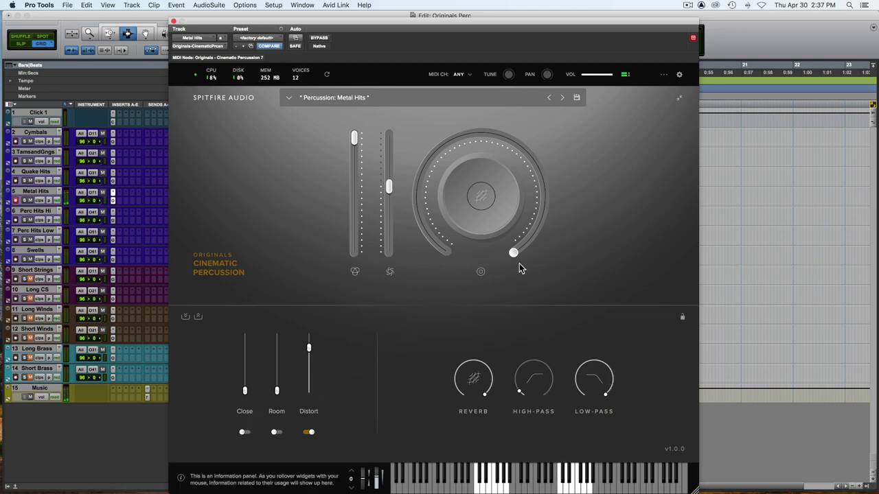
{"action": "left_click_drag", "start_coordinate": [514, 251], "coordinate": [444, 290]}
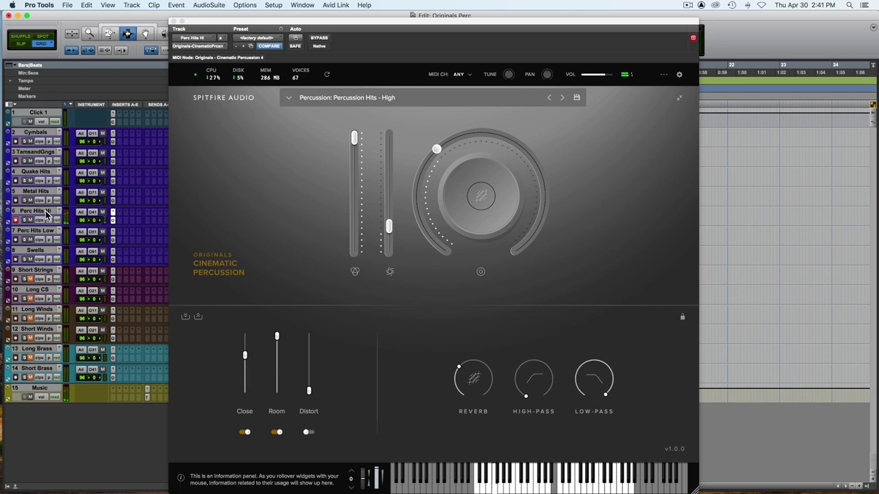
Toggle the Perc Hits High Room mic off and back on, then push its fader to full
{"action": "left_click", "coordinate": [276, 432]}
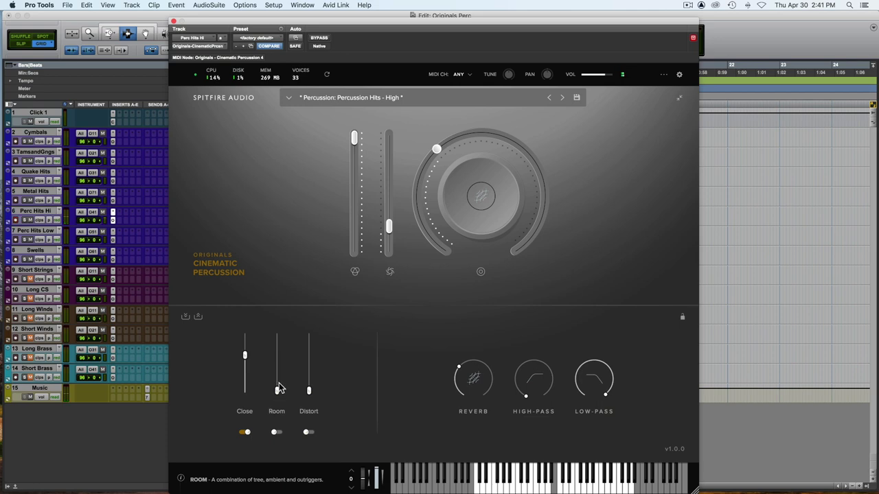
{"action": "left_click_drag", "start_coordinate": [278, 389], "coordinate": [278, 347]}
{"action": "left_click_drag", "start_coordinate": [276, 380], "coordinate": [244, 392]}
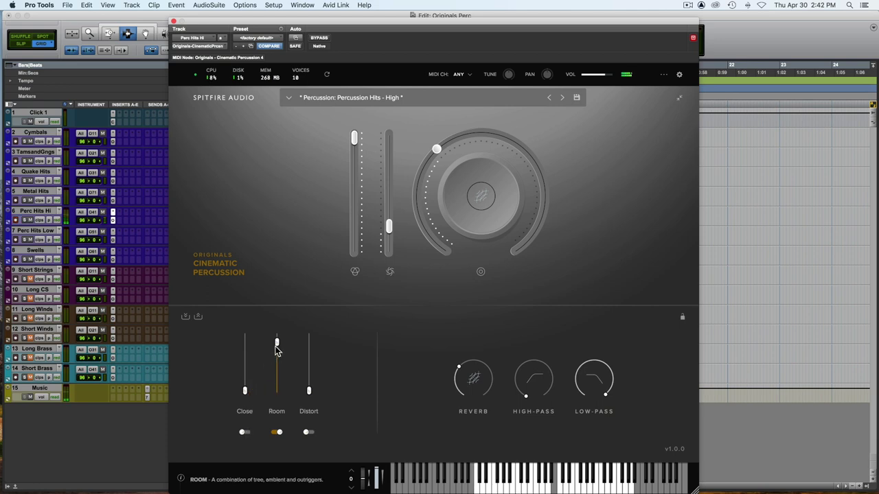
{"action": "left_click_drag", "start_coordinate": [277, 343], "coordinate": [308, 336]}
Sweep the low-pass from 1.4 kHz to fully open, max the reverb, set dynamics 29% and Distort -2.6 dB
{"action": "left_click_drag", "start_coordinate": [584, 370], "coordinate": [545, 421]}
{"action": "left_click_drag", "start_coordinate": [436, 151], "coordinate": [437, 189]}
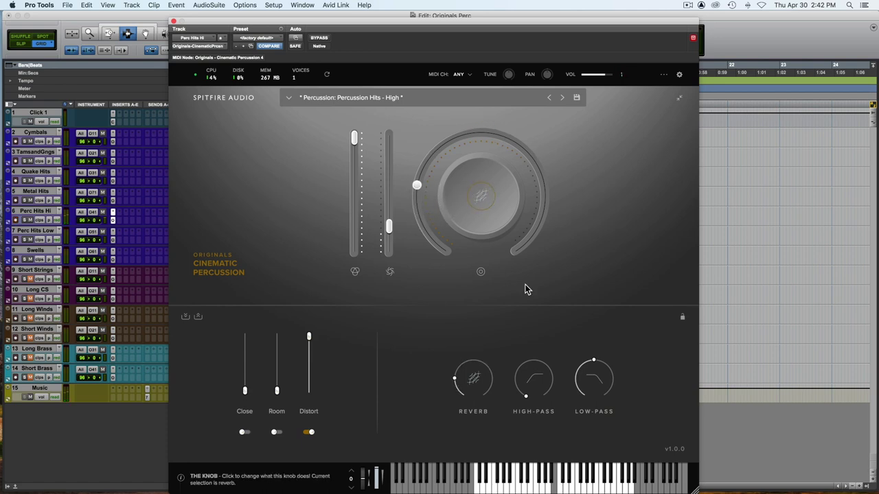
{"action": "left_click_drag", "start_coordinate": [588, 363], "coordinate": [569, 261]}
{"action": "left_click_drag", "start_coordinate": [431, 197], "coordinate": [431, 197]}
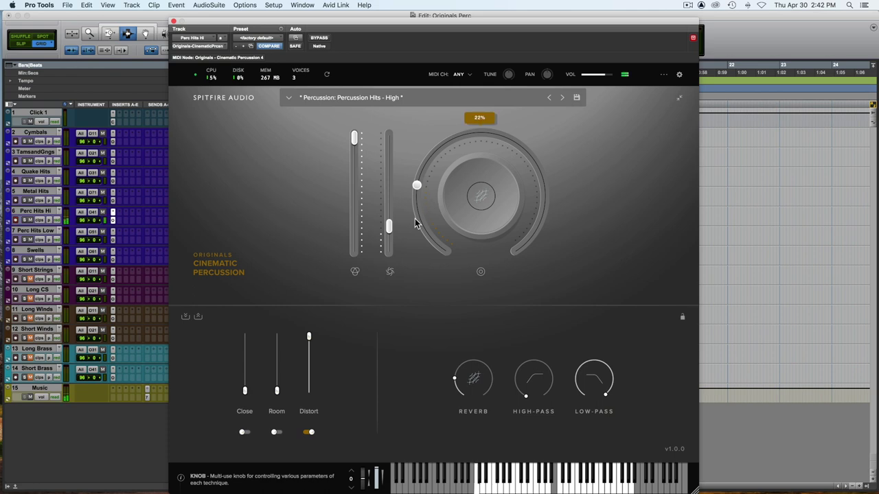
{"action": "left_click_drag", "start_coordinate": [387, 228], "coordinate": [388, 219]}
{"action": "left_click_drag", "start_coordinate": [309, 348], "coordinate": [309, 380]}
Open the Perc Hits Low track's Cinematic Percussion plugin and drop its Room mic to about -2.8 dB
{"action": "left_click", "coordinate": [15, 244]}
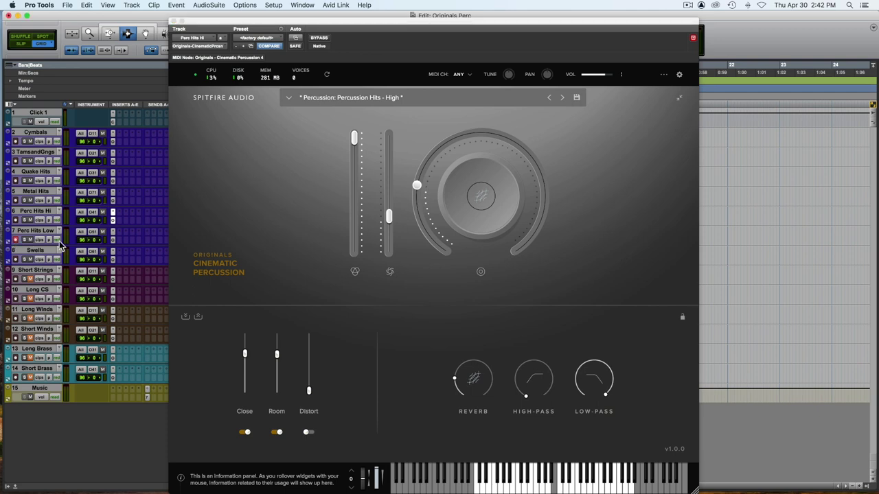
{"action": "left_click", "coordinate": [114, 241]}
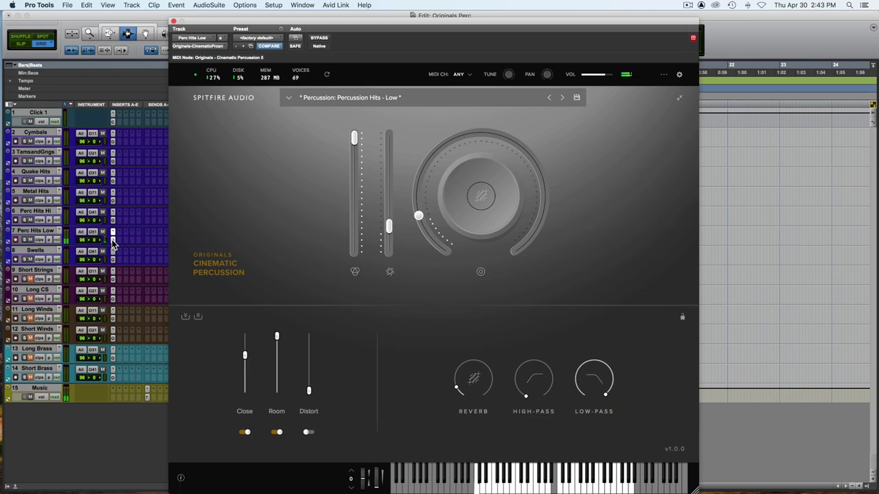
{"action": "left_click_drag", "start_coordinate": [276, 337], "coordinate": [274, 410]}
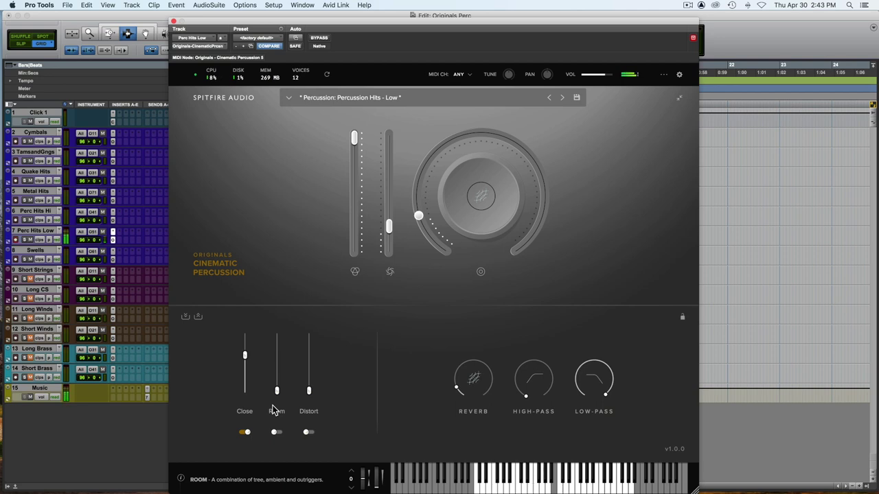
Audition the Perc Hits Low Room mic, then Distort at about -2.0 dB, ending with all mics off
{"action": "left_click_drag", "start_coordinate": [276, 391], "coordinate": [281, 333]}
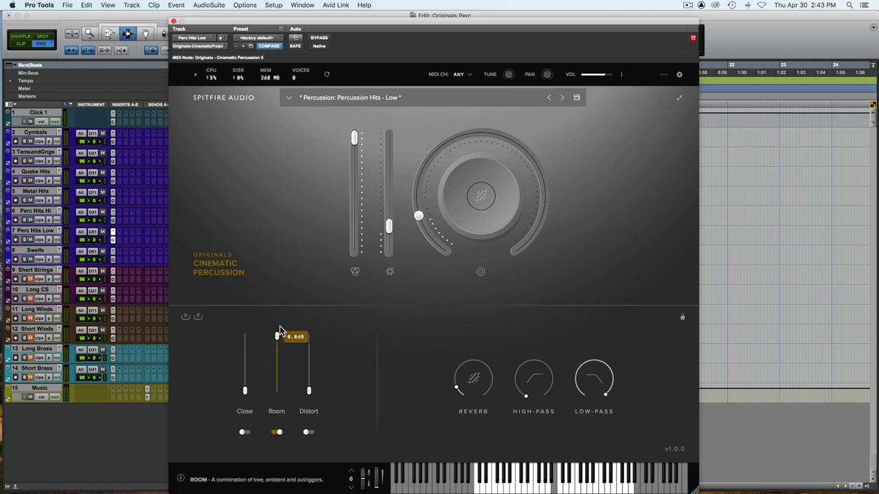
{"action": "left_click_drag", "start_coordinate": [278, 336], "coordinate": [274, 412]}
{"action": "left_click", "coordinate": [309, 391]}
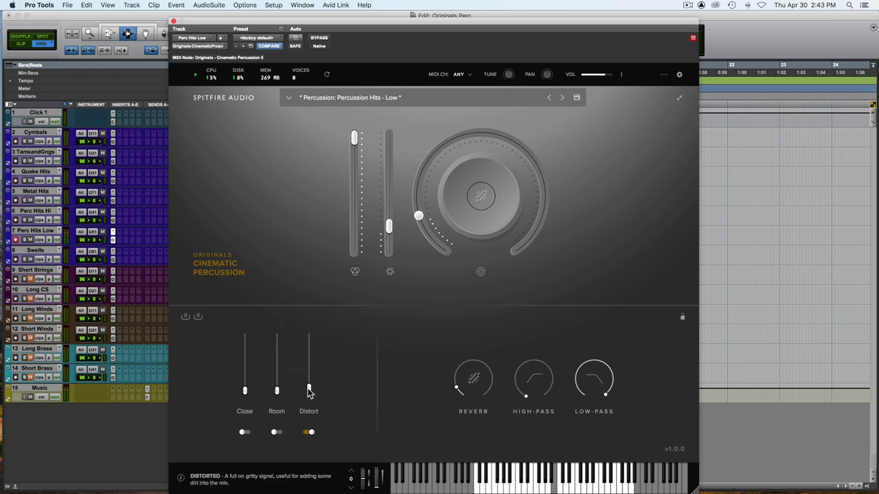
{"action": "left_click_drag", "start_coordinate": [309, 389], "coordinate": [311, 342]}
{"action": "left_click_drag", "start_coordinate": [310, 343], "coordinate": [305, 400]}
Show the Swells track's Cinematic Percussion instrument with its modified Percussion: Swells preset
{"action": "left_click", "coordinate": [18, 265]}
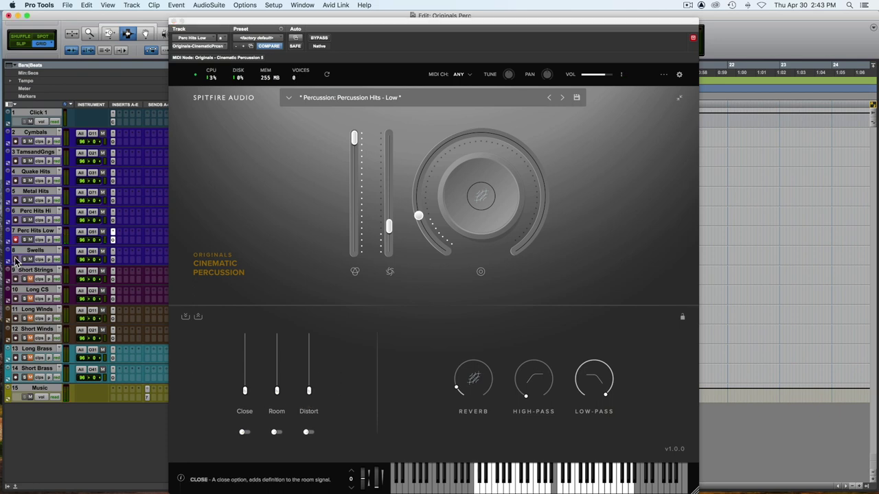
{"action": "left_click", "coordinate": [79, 261]}
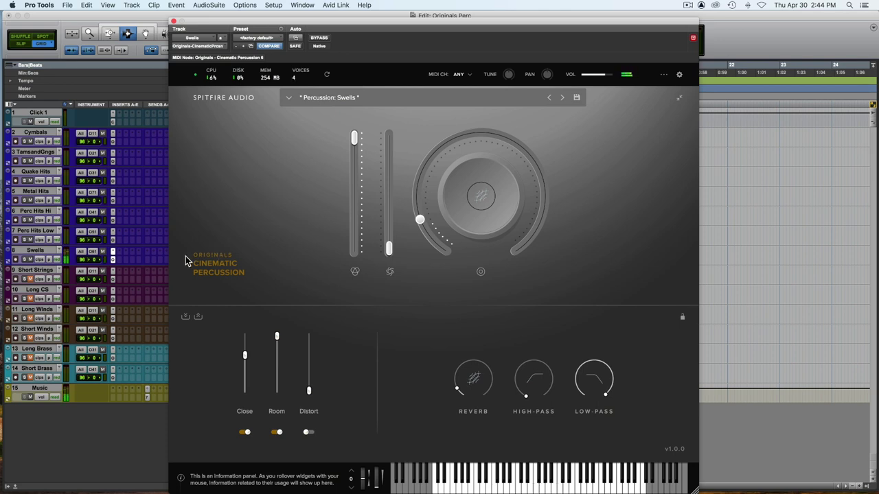
Drop the Swells Room mic to silence, push Close to full, and turn the main reverb knob to 100%
{"action": "left_click", "coordinate": [277, 339]}
{"action": "left_click_drag", "start_coordinate": [276, 339], "coordinate": [277, 390]}
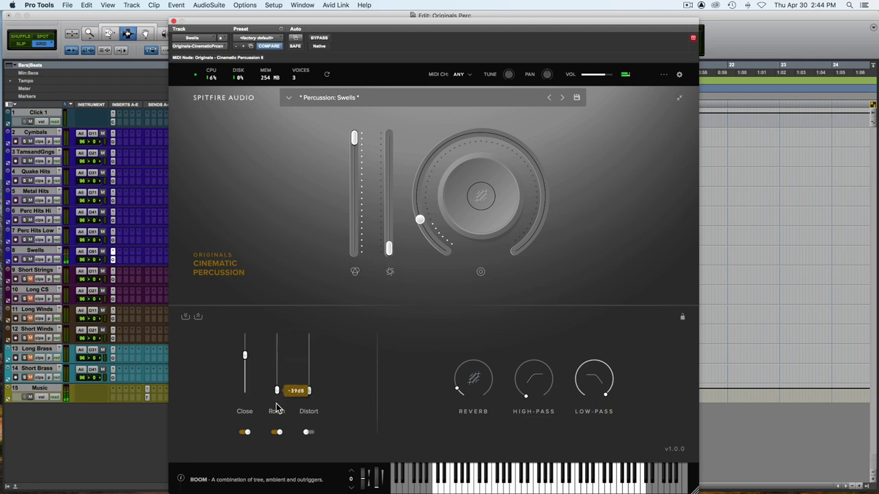
{"action": "left_click_drag", "start_coordinate": [246, 355], "coordinate": [248, 340]}
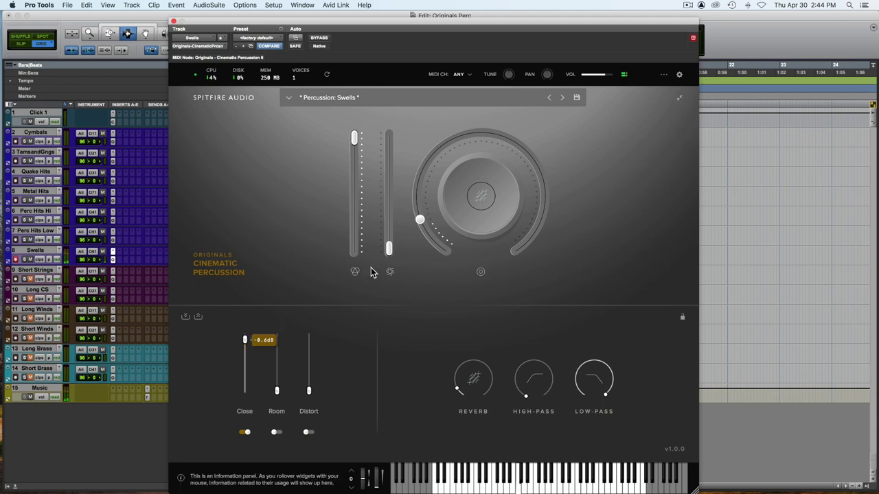
{"action": "left_click_drag", "start_coordinate": [420, 220], "coordinate": [525, 291]}
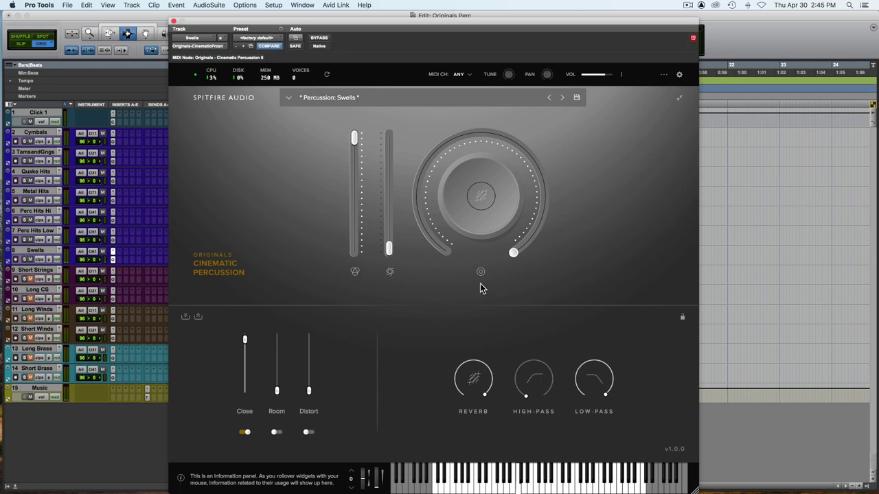
{"action": "mouse_move", "coordinate": [500, 268]}
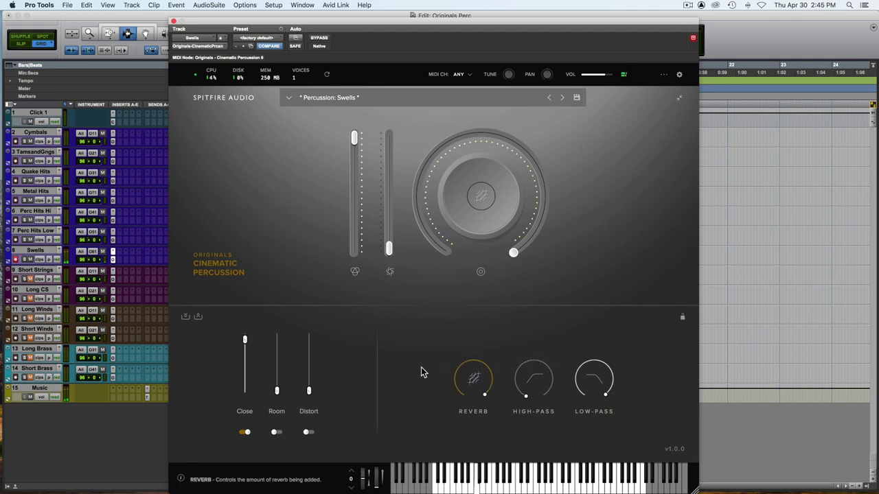
Audition Distort with Close lowered to -6.2 dB, then blend Close and Room with reverb near 21%
{"action": "left_click_drag", "start_coordinate": [244, 338], "coordinate": [244, 412]}
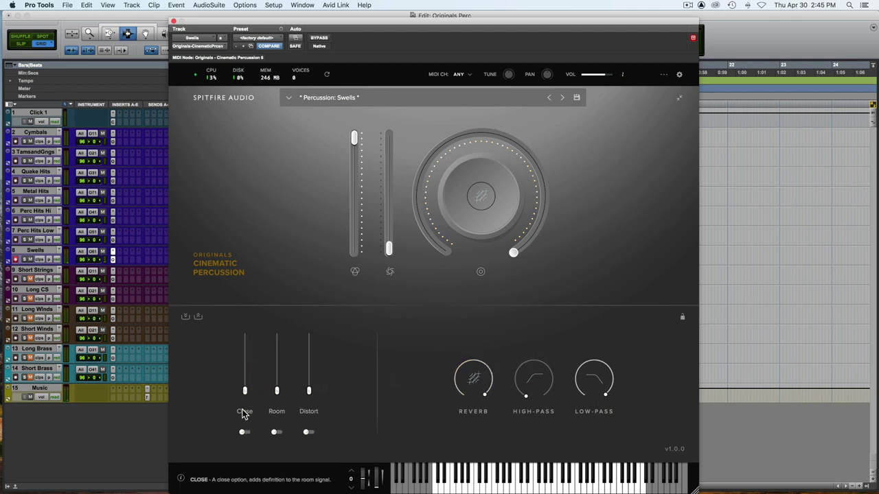
{"action": "left_click_drag", "start_coordinate": [308, 392], "coordinate": [309, 348]}
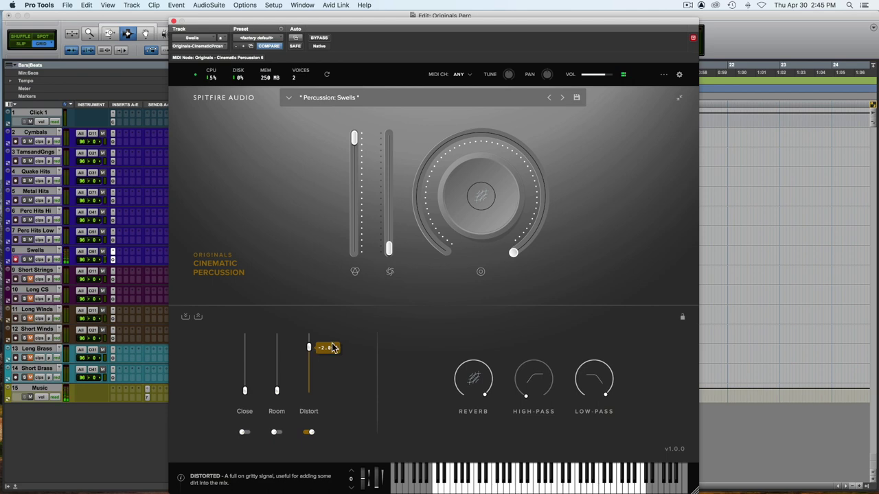
{"action": "left_click_drag", "start_coordinate": [514, 251], "coordinate": [415, 290]}
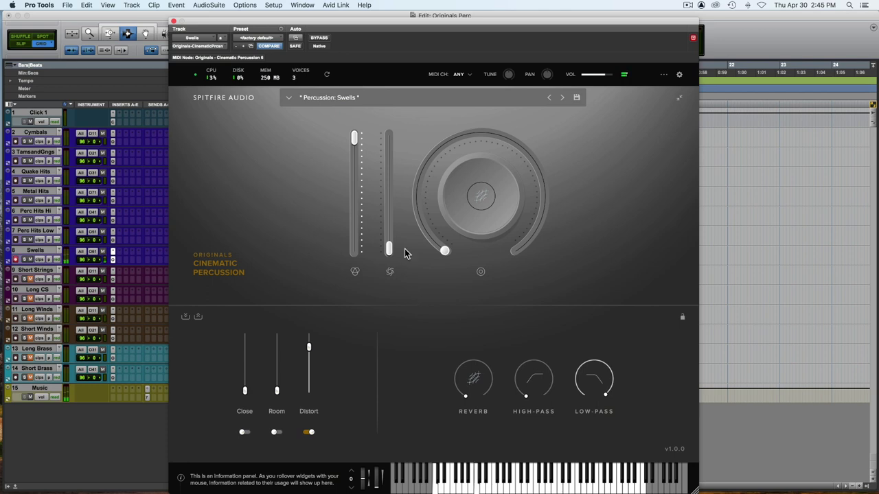
{"action": "left_click_drag", "start_coordinate": [443, 249], "coordinate": [426, 158]}
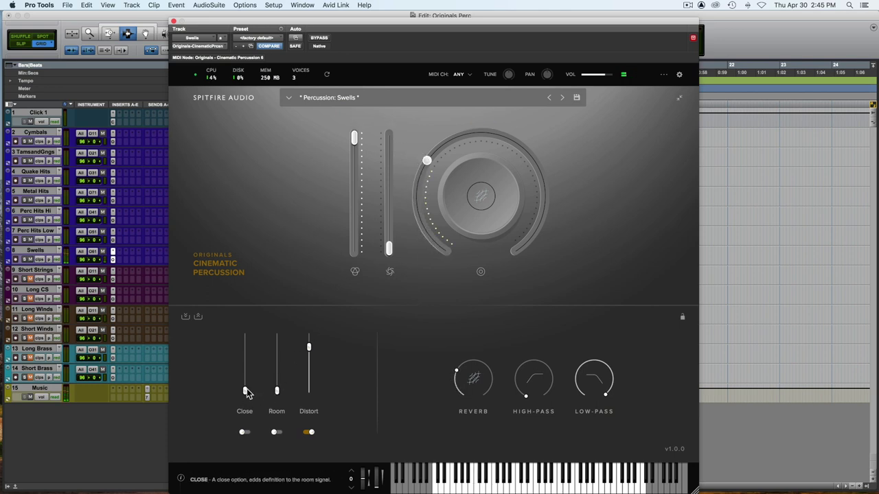
{"action": "left_click_drag", "start_coordinate": [247, 389], "coordinate": [244, 355]}
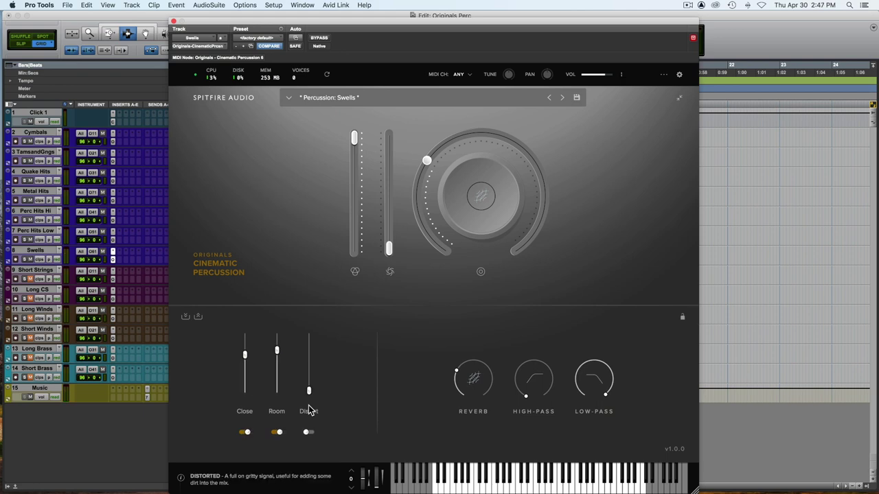